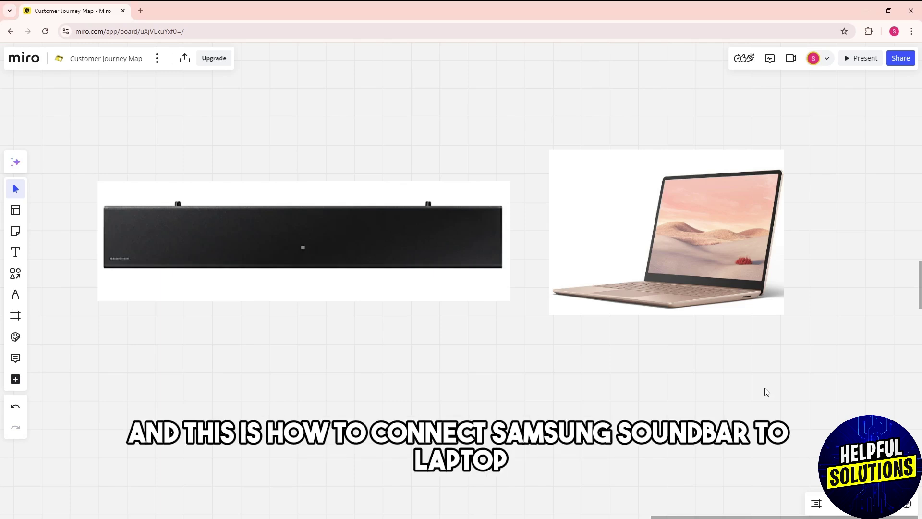
Circle the soundbar's blue source button in red, add two arrows, and circle BT READY
{"action": "left_click_drag", "start_coordinate": [764, 392], "coordinate": [774, 385]}
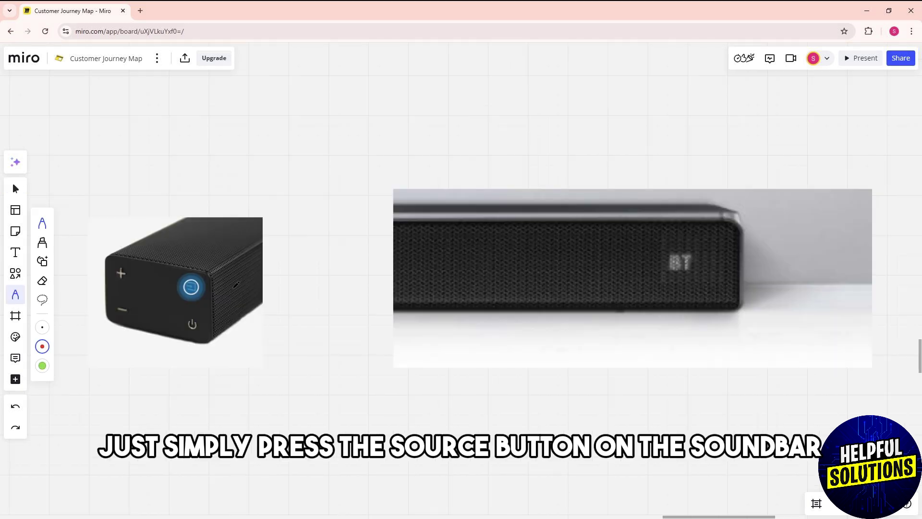
{"action": "left_click_drag", "start_coordinate": [225, 275], "coordinate": [224, 277]}
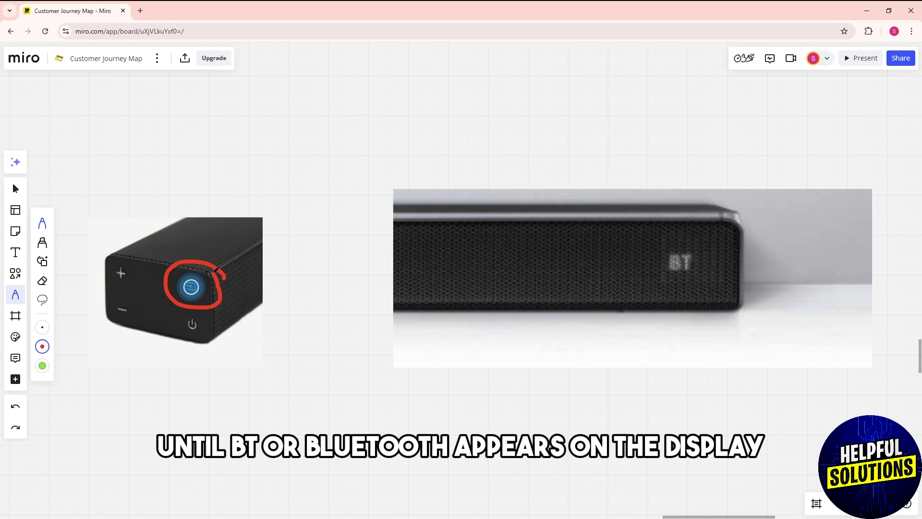
{"action": "mouse_move", "coordinate": [335, 279]}
{"action": "left_mouse_down"}
{"action": "mouse_move", "coordinate": [225, 281]}
{"action": "mouse_move", "coordinate": [255, 274]}
{"action": "left_mouse_up"}
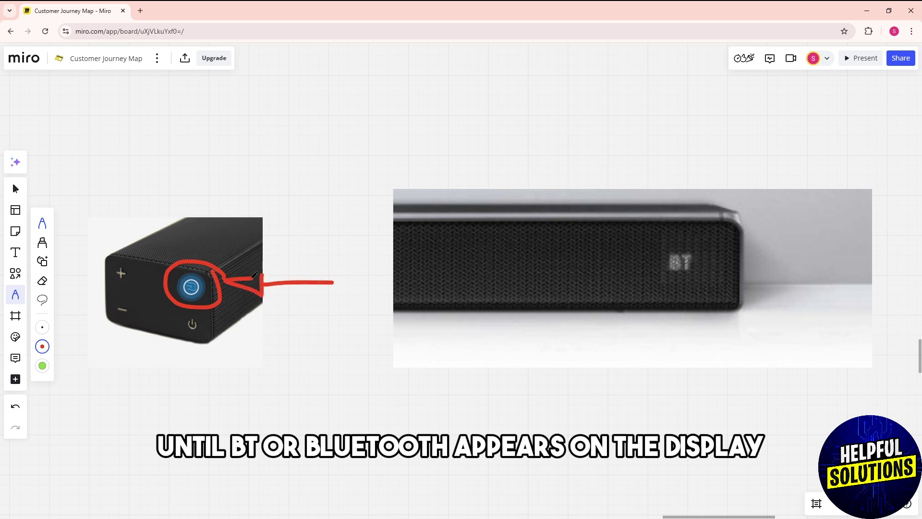
{"action": "mouse_move", "coordinate": [675, 139]}
{"action": "left_mouse_down"}
{"action": "mouse_move", "coordinate": [678, 213]}
{"action": "mouse_move", "coordinate": [689, 182]}
{"action": "left_mouse_up"}
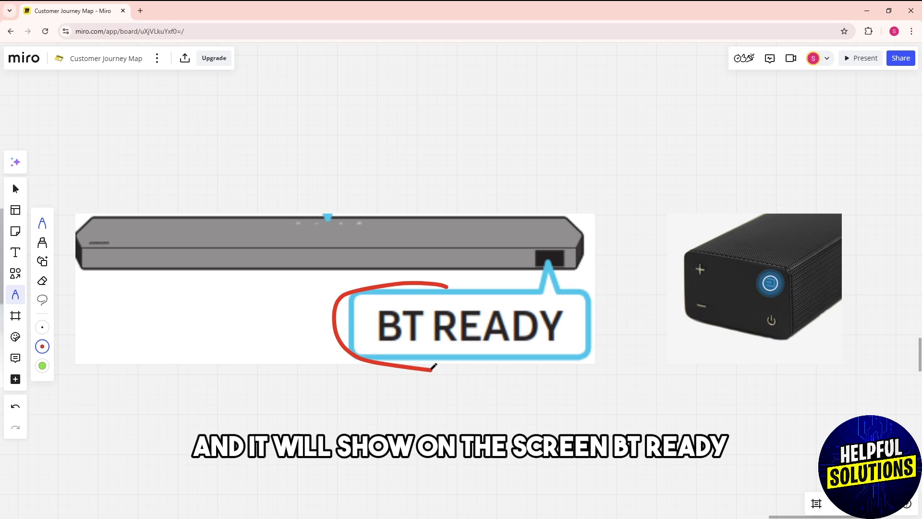
{"action": "mouse_move", "coordinate": [443, 366]}
{"action": "left_mouse_down"}
{"action": "mouse_move", "coordinate": [597, 310]}
{"action": "mouse_move", "coordinate": [361, 292]}
{"action": "left_mouse_up"}
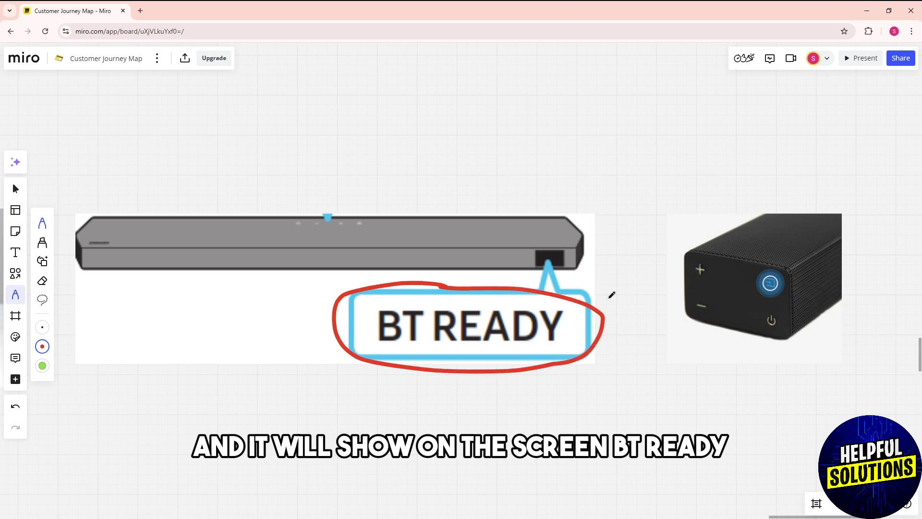
Circle and arrow the speaker's blue button, then draw a green checkmark beside BT PAIRING
{"action": "mouse_move", "coordinate": [788, 264]}
{"action": "left_mouse_down"}
{"action": "mouse_move", "coordinate": [754, 275]}
{"action": "mouse_move", "coordinate": [791, 297]}
{"action": "mouse_move", "coordinate": [799, 276]}
{"action": "left_mouse_up"}
{"action": "mouse_move", "coordinate": [776, 173]}
{"action": "left_mouse_down"}
{"action": "mouse_move", "coordinate": [777, 252]}
{"action": "mouse_move", "coordinate": [797, 224]}
{"action": "left_mouse_up"}
{"action": "left_click", "coordinate": [42, 366]}
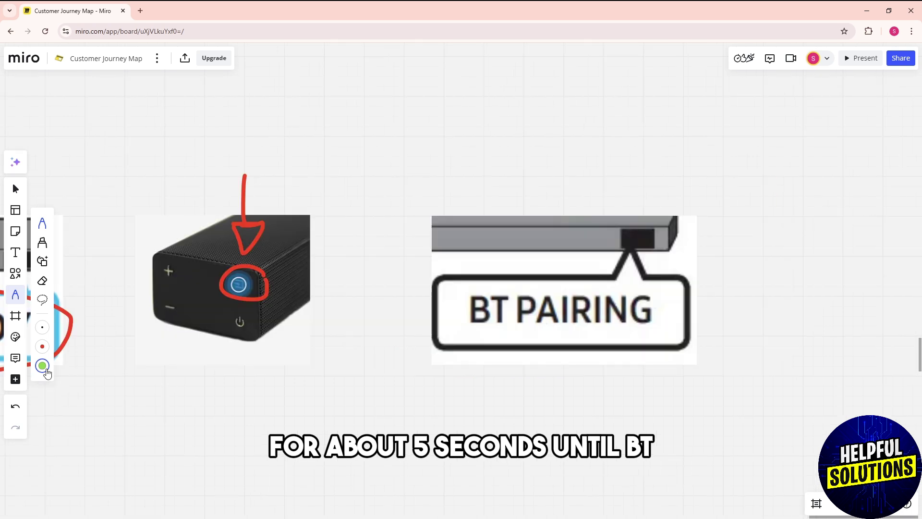
{"action": "mouse_move", "coordinate": [382, 288]}
{"action": "left_mouse_down"}
{"action": "mouse_move", "coordinate": [395, 309]}
{"action": "mouse_move", "coordinate": [435, 257]}
{"action": "left_mouse_up"}
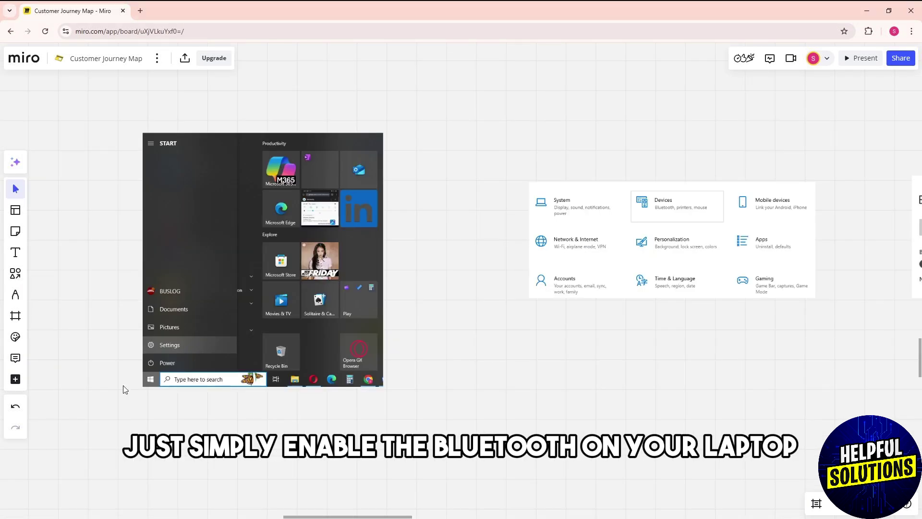
Draw red pen arrows at Start menu Settings and the Devices tile, and mark the Bluetooth toggle
{"action": "left_click", "coordinate": [22, 296]}
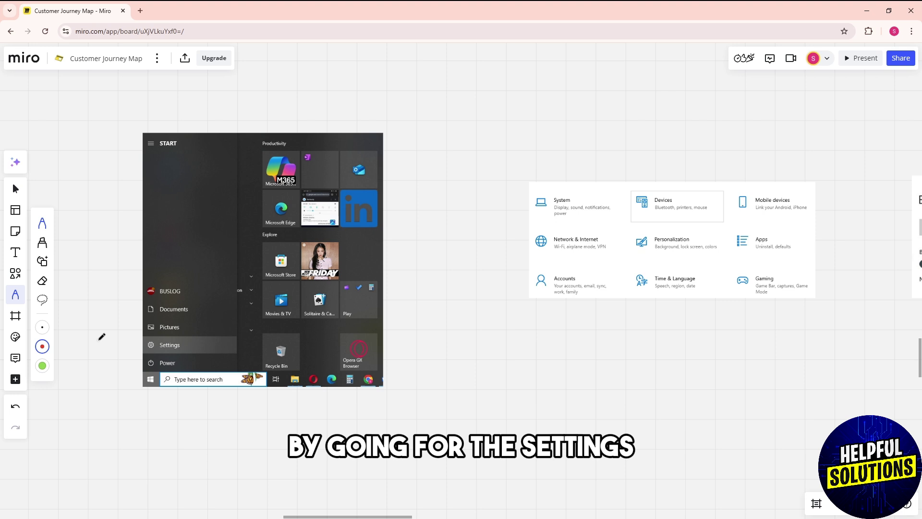
{"action": "mouse_move", "coordinate": [98, 341]}
{"action": "left_mouse_down"}
{"action": "mouse_move", "coordinate": [135, 345]}
{"action": "mouse_move", "coordinate": [124, 354]}
{"action": "left_mouse_up"}
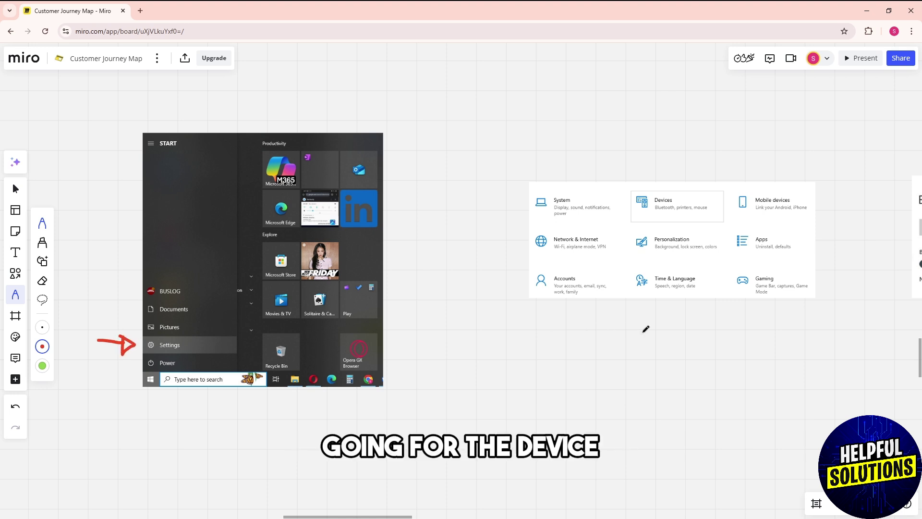
{"action": "mouse_move", "coordinate": [357, 152]}
{"action": "left_mouse_down"}
{"action": "mouse_move", "coordinate": [359, 210]}
{"action": "mouse_move", "coordinate": [344, 193]}
{"action": "left_mouse_up"}
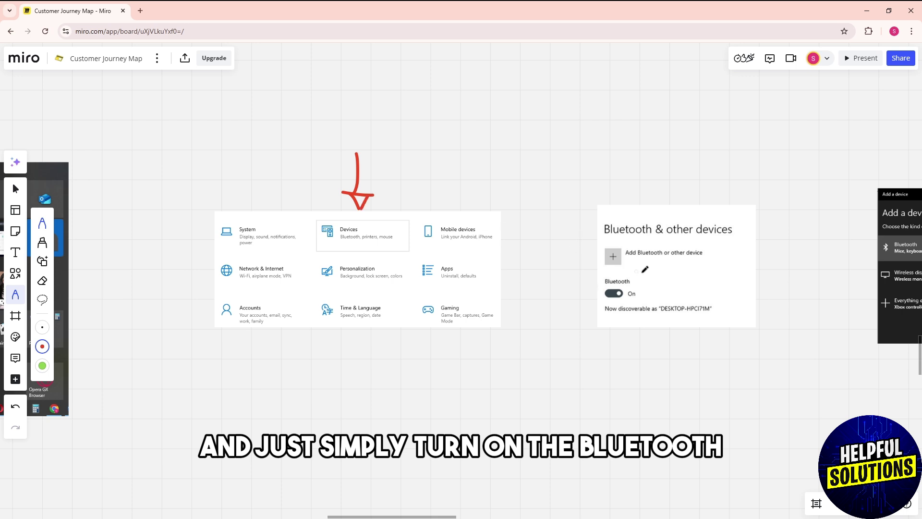
{"action": "scroll", "coordinate": [545, 264], "scroll_direction": "right", "scroll_amount": 5}
{"action": "mouse_move", "coordinate": [353, 267]}
{"action": "left_mouse_down"}
{"action": "mouse_move", "coordinate": [325, 261]}
{"action": "mouse_move", "coordinate": [323, 276]}
{"action": "mouse_move", "coordinate": [369, 285]}
{"action": "left_mouse_up"}
Arrow the Apple menu, System Preferences, YBA-11 Yamaha and Add Bluetooth, and circle the Bluetooth icon
{"action": "mouse_move", "coordinate": [125, 153]}
{"action": "left_mouse_down"}
{"action": "mouse_move", "coordinate": [115, 167]}
{"action": "mouse_move", "coordinate": [132, 152]}
{"action": "left_mouse_up"}
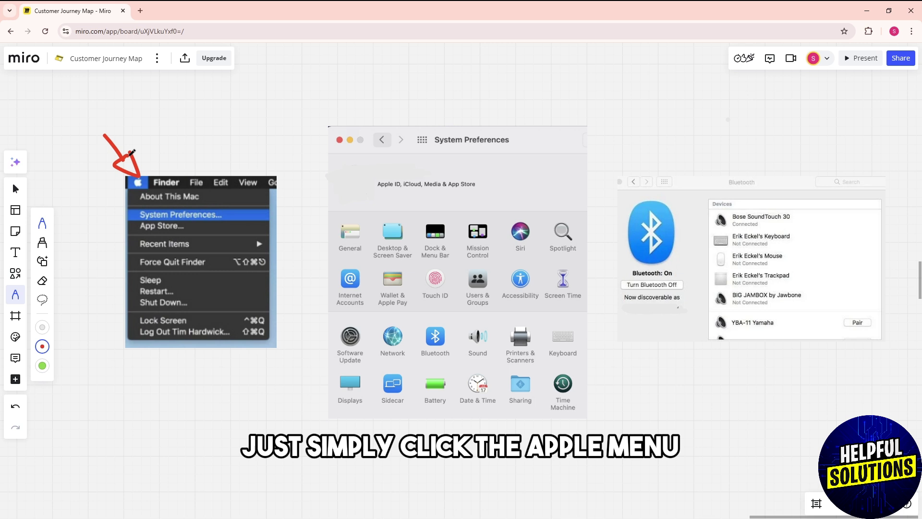
{"action": "mouse_move", "coordinate": [90, 217]}
{"action": "left_mouse_down"}
{"action": "mouse_move", "coordinate": [123, 213]}
{"action": "mouse_move", "coordinate": [113, 223]}
{"action": "left_mouse_up"}
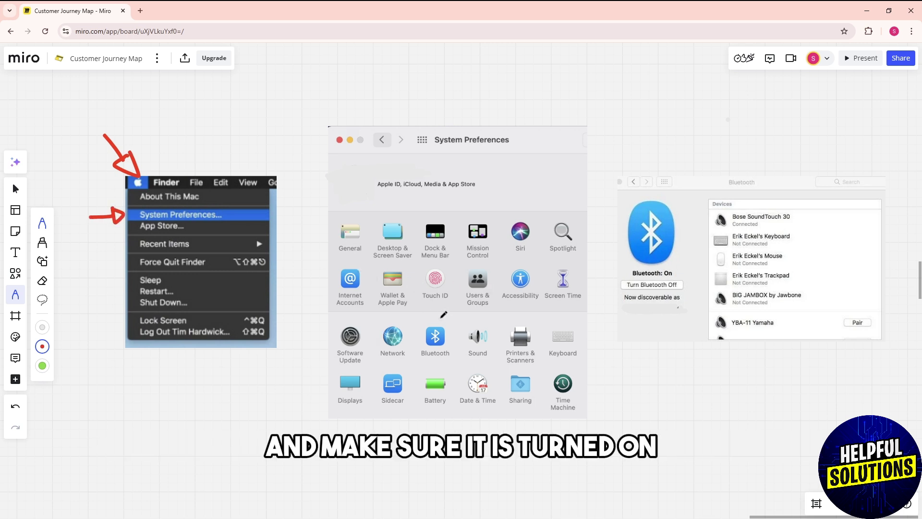
{"action": "mouse_move", "coordinate": [446, 313]}
{"action": "left_mouse_down"}
{"action": "mouse_move", "coordinate": [421, 353]}
{"action": "mouse_move", "coordinate": [456, 348]}
{"action": "mouse_move", "coordinate": [448, 314]}
{"action": "mouse_move", "coordinate": [415, 339]}
{"action": "mouse_move", "coordinate": [434, 365]}
{"action": "mouse_move", "coordinate": [456, 311]}
{"action": "left_mouse_up"}
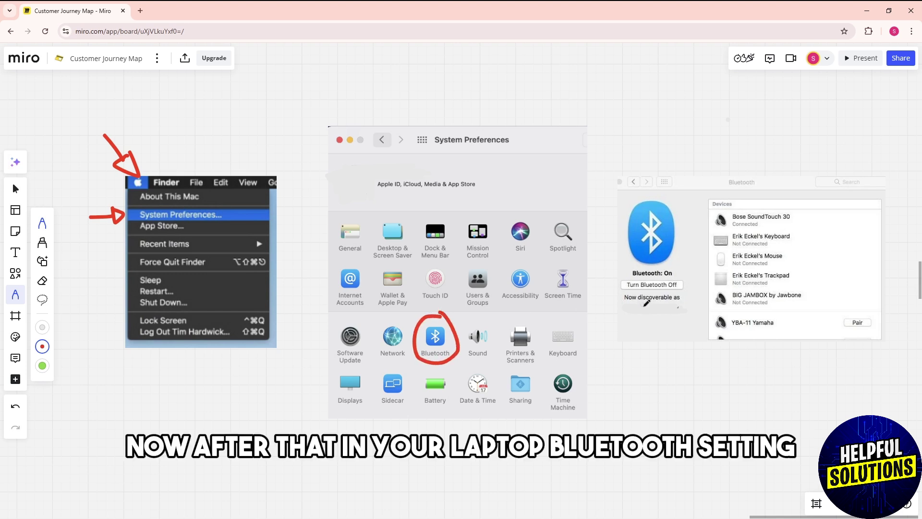
{"action": "mouse_move", "coordinate": [764, 393]}
{"action": "left_mouse_down"}
{"action": "mouse_move", "coordinate": [781, 326]}
{"action": "mouse_move", "coordinate": [785, 337]}
{"action": "mouse_move", "coordinate": [754, 347]}
{"action": "left_mouse_up"}
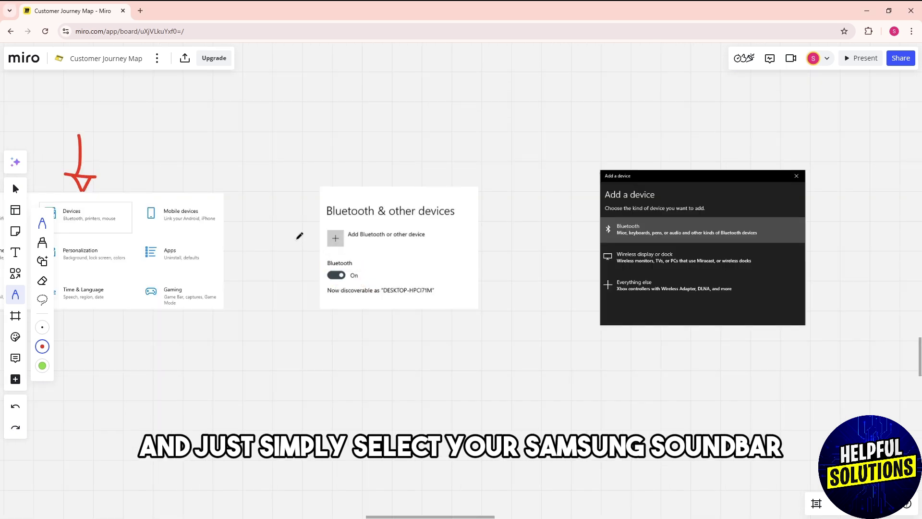
{"action": "mouse_move", "coordinate": [288, 235]}
{"action": "left_mouse_down"}
{"action": "mouse_move", "coordinate": [324, 237]}
{"action": "mouse_move", "coordinate": [314, 230]}
{"action": "left_mouse_up"}
{"action": "mouse_move", "coordinate": [559, 237]}
{"action": "left_mouse_down"}
{"action": "mouse_move", "coordinate": [394, 224]}
{"action": "mouse_move", "coordinate": [419, 220]}
{"action": "mouse_move", "coordinate": [411, 230]}
{"action": "left_mouse_up"}
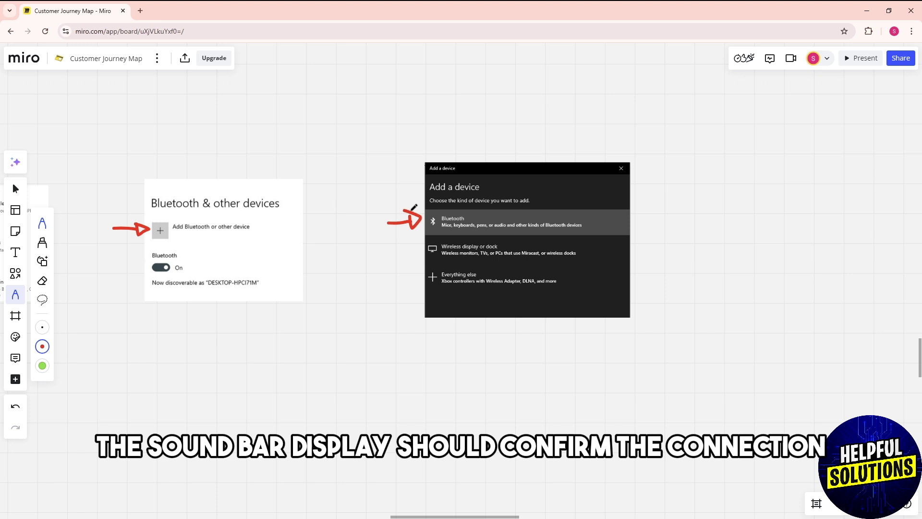